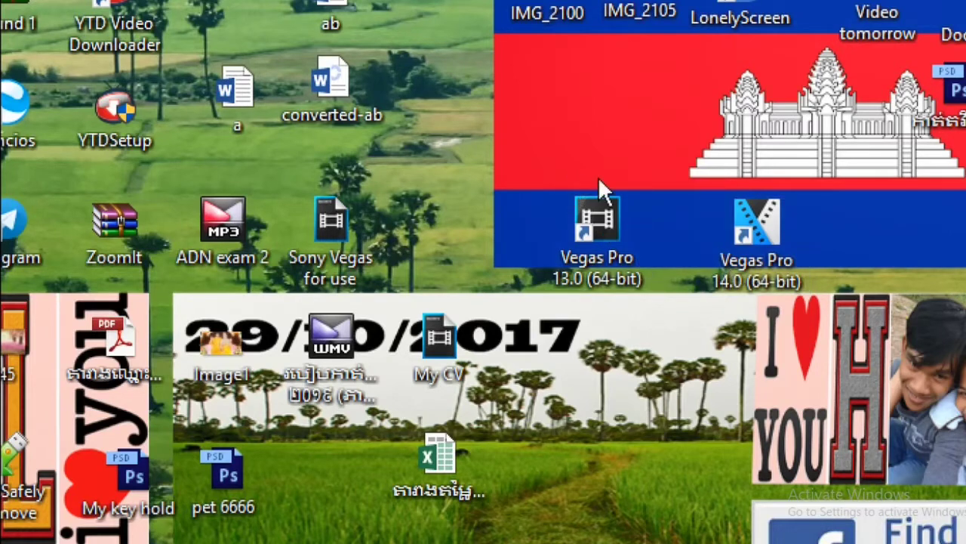
# Launch Vegas Pro 13.0 and cancel the prompt about the missing file How to prepare CV.wmv
pyautogui.doubleClick(600, 225)
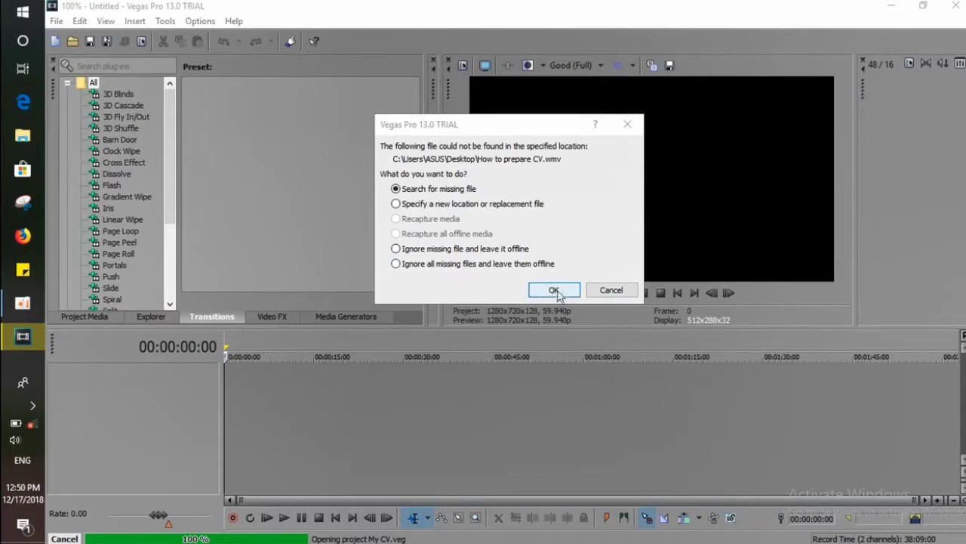
pyautogui.click(613, 293)
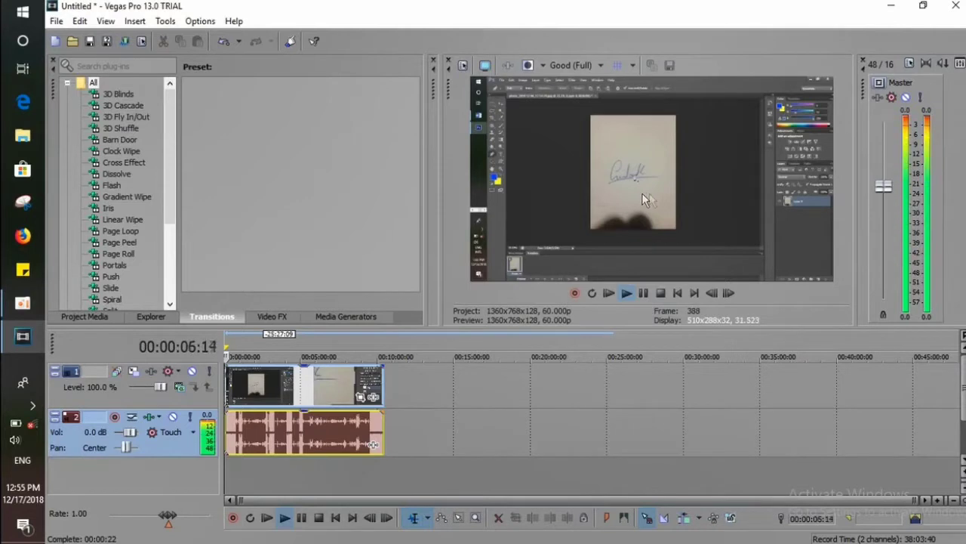
# Stop the preview playback and shift the clip with its audio about 3:09:26 forward along the timeline
pyautogui.click(643, 294)
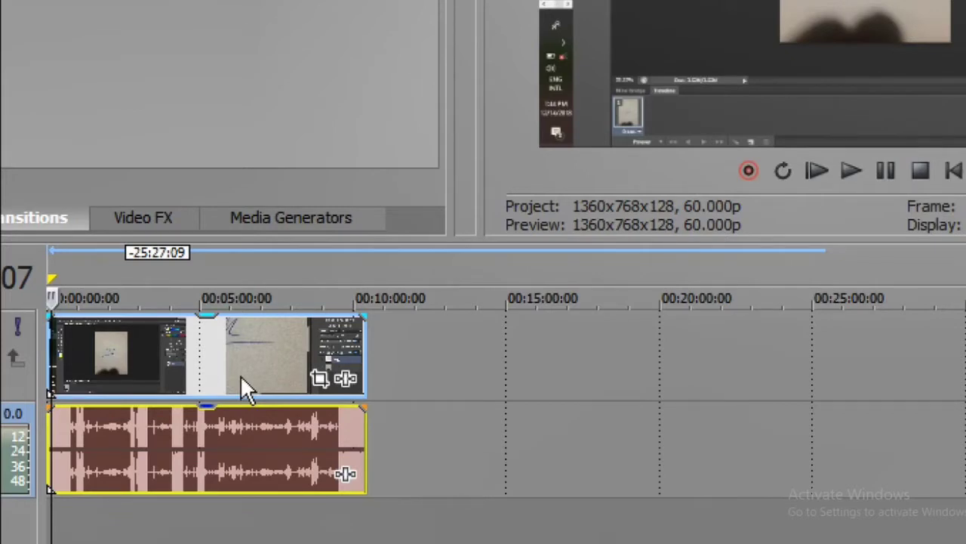
pyautogui.moveTo(255, 347); pyautogui.dragTo(353, 351)
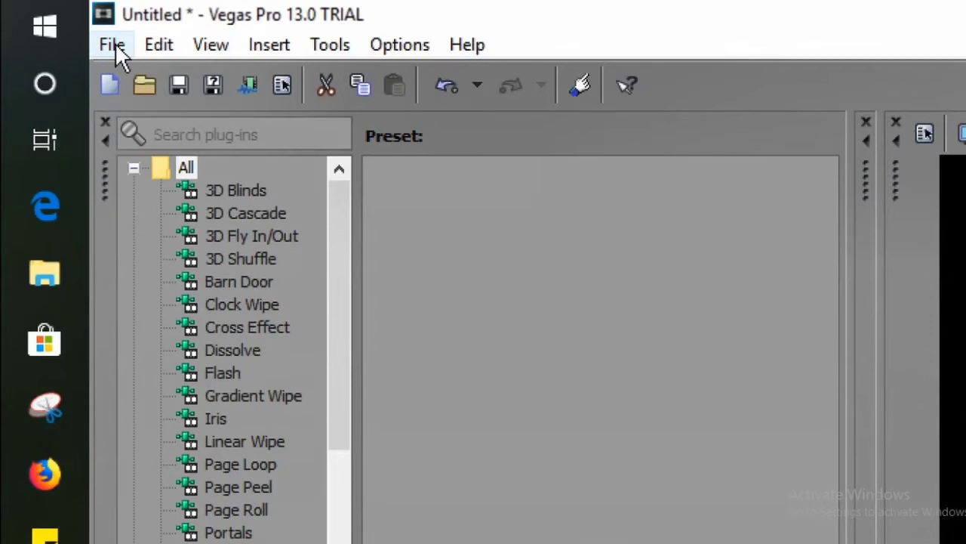
# Start a new project without saving the current one, using the HD 720-60p (1280x720, 59.940 fps) template
pyautogui.click(115, 43)
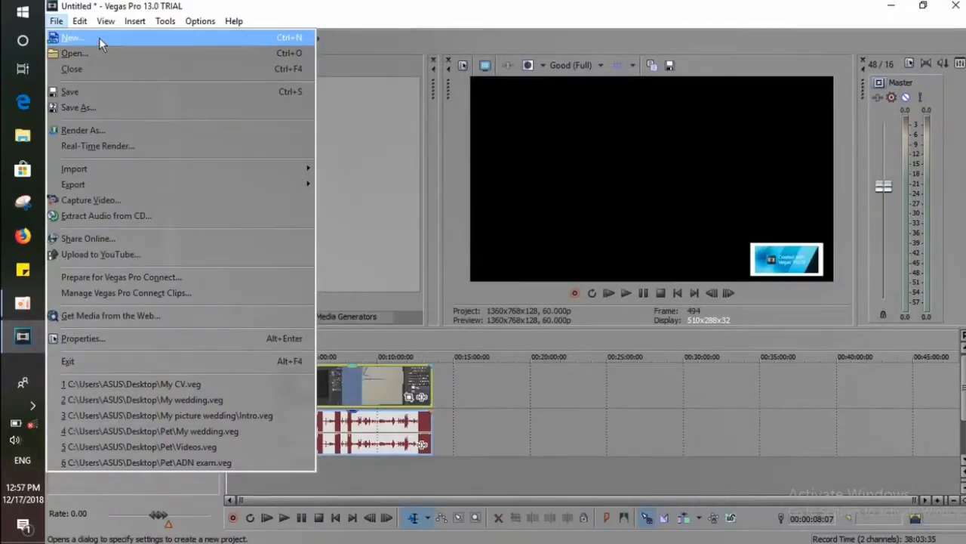
pyautogui.click(198, 78)
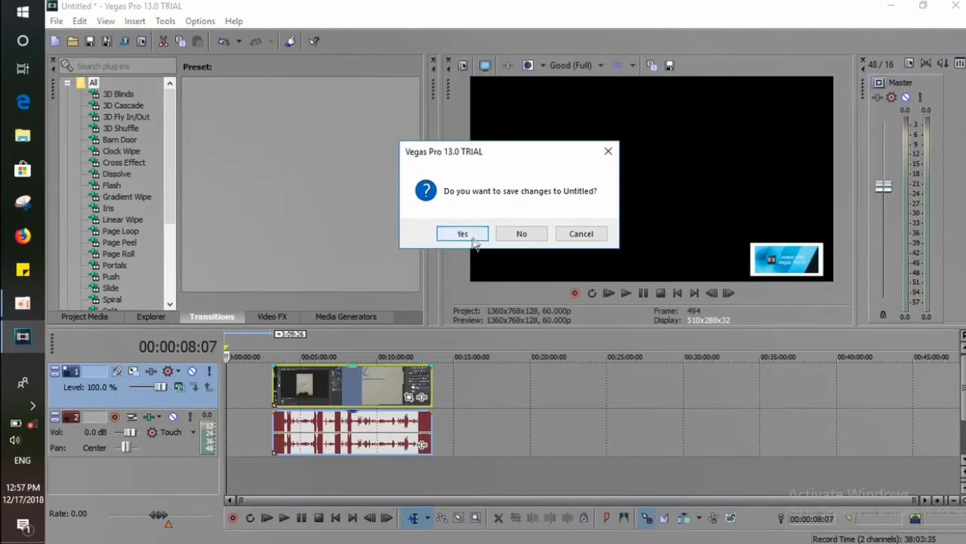
pyautogui.click(522, 236)
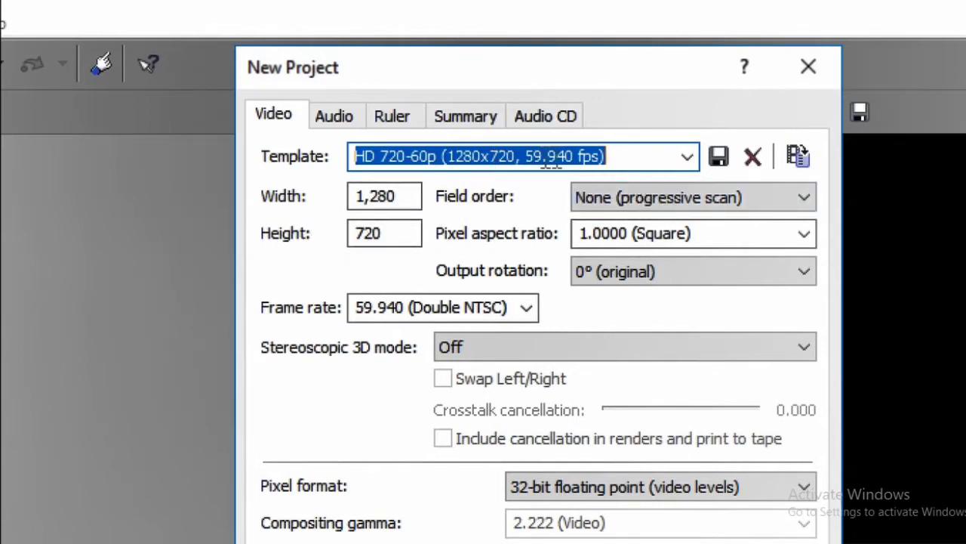
pyautogui.click(688, 157)
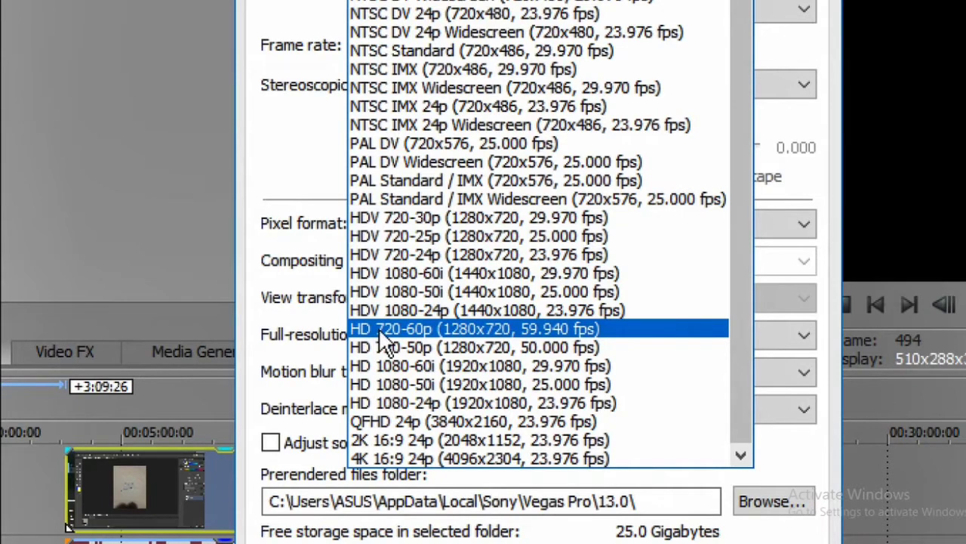
pyautogui.click(507, 333)
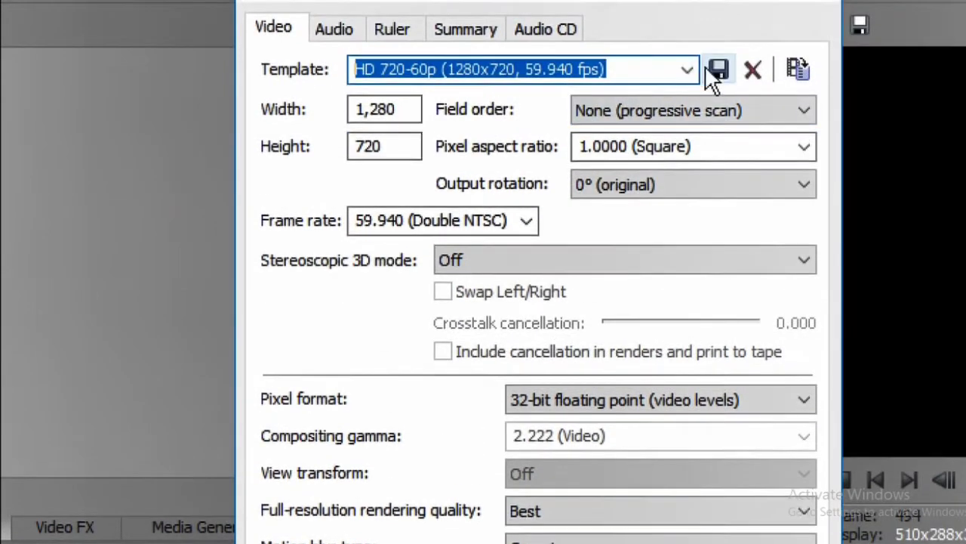
pyautogui.click(687, 70)
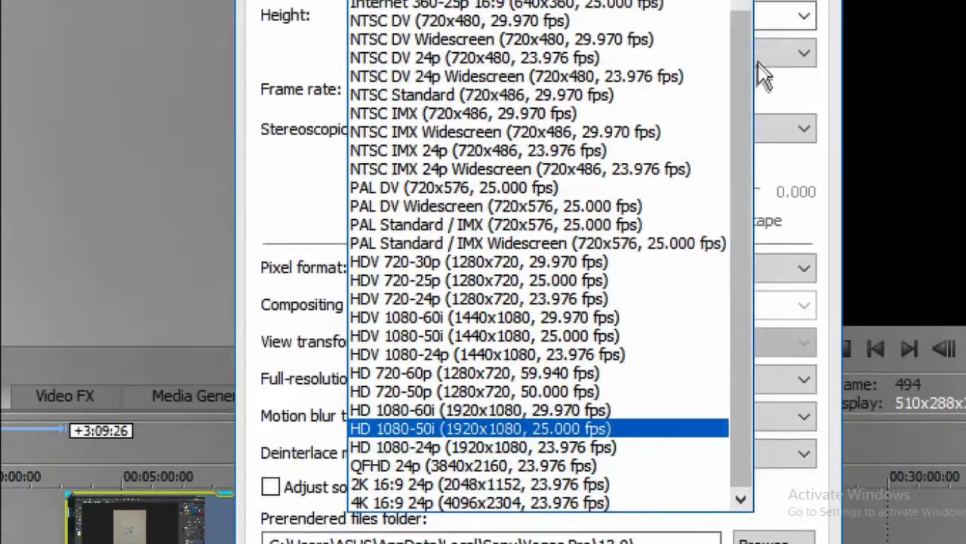
pyautogui.scroll(3, 753, 337)
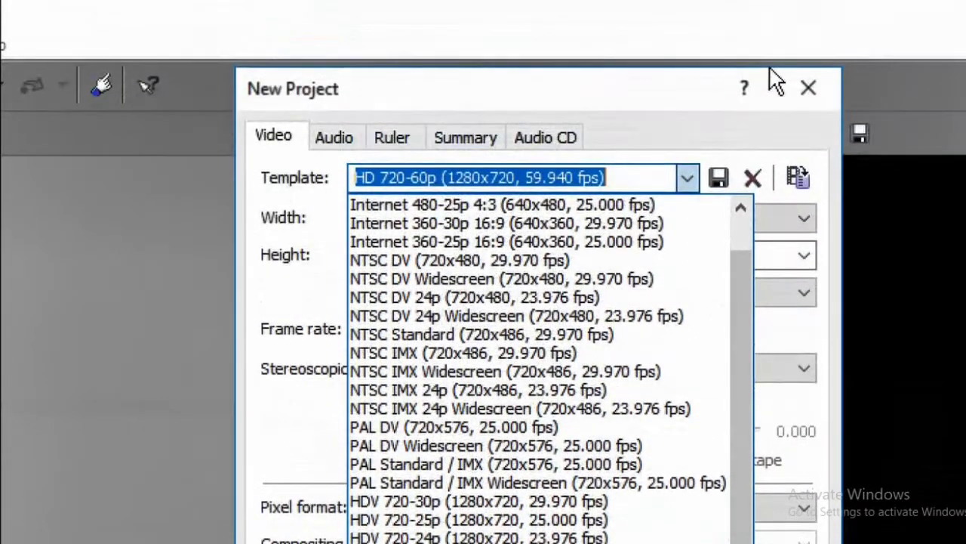
pyautogui.click(691, 181)
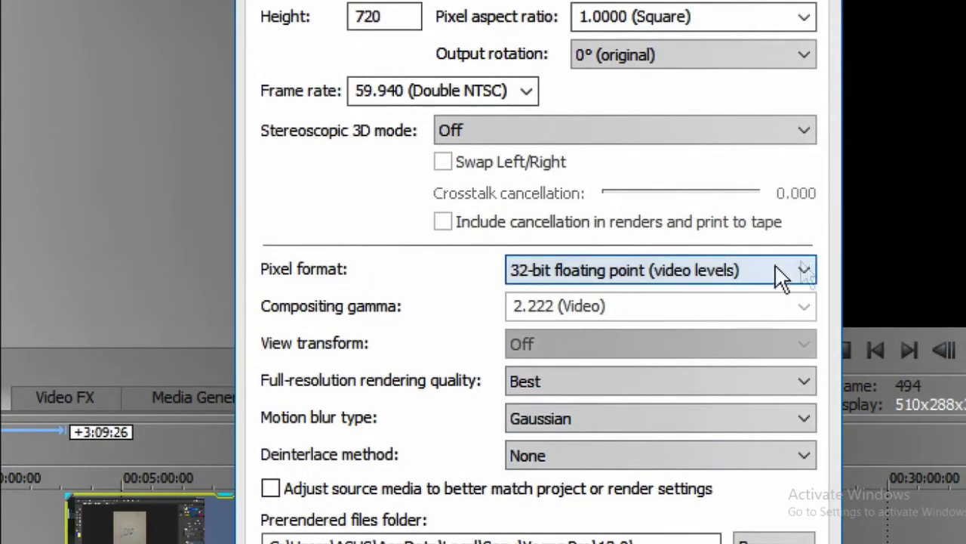
# Set the new project's pixel format to 32-bit floating point (video levels) and its full-resolution rendering quality to Best
pyautogui.click(804, 273)
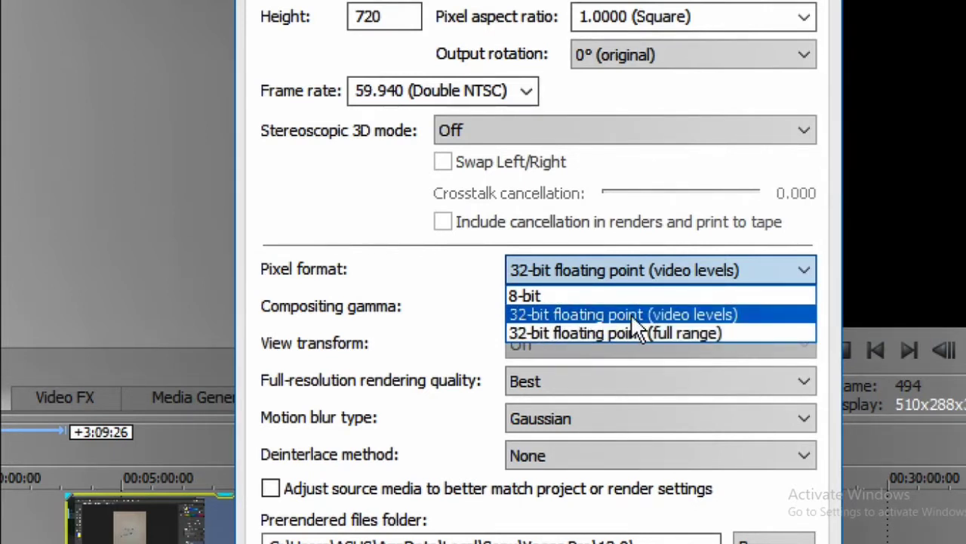
pyautogui.click(721, 314)
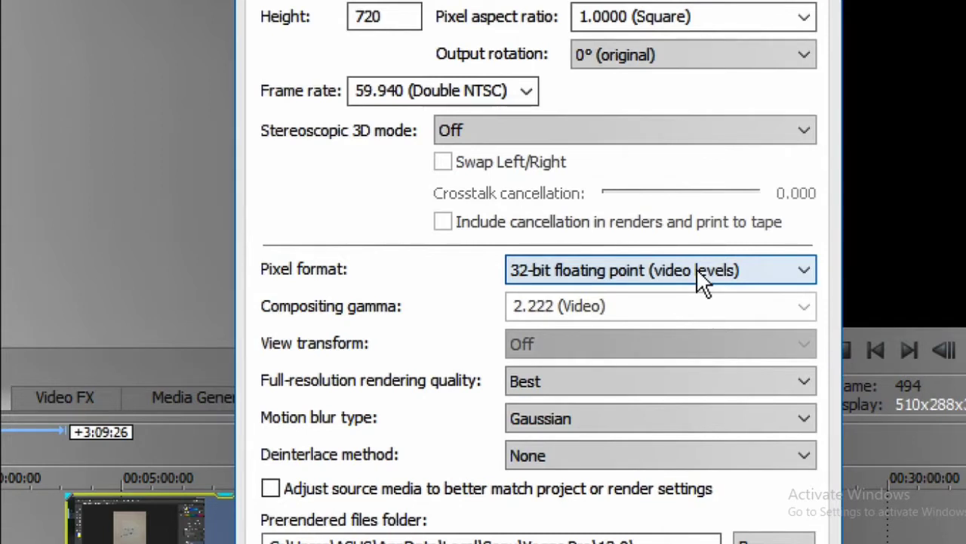
pyautogui.click(812, 274)
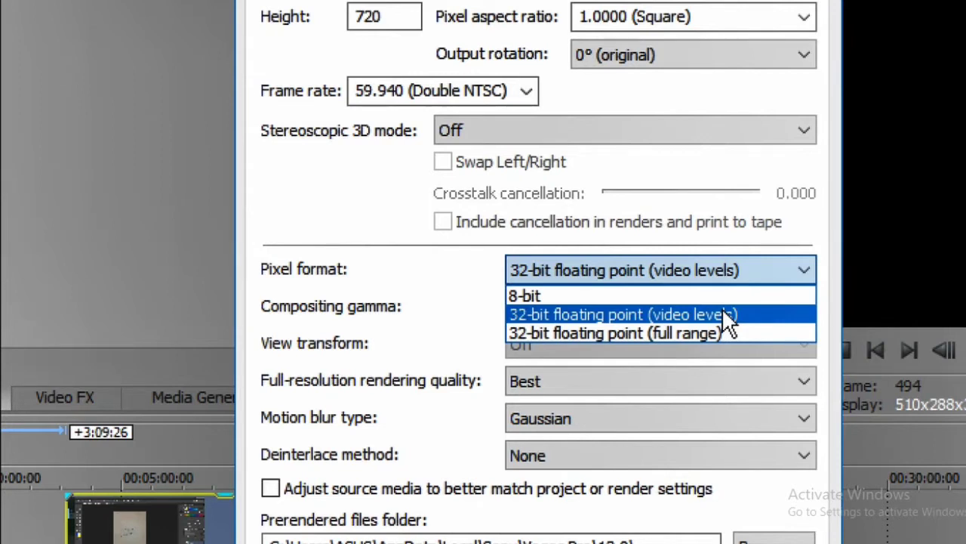
pyautogui.click(798, 272)
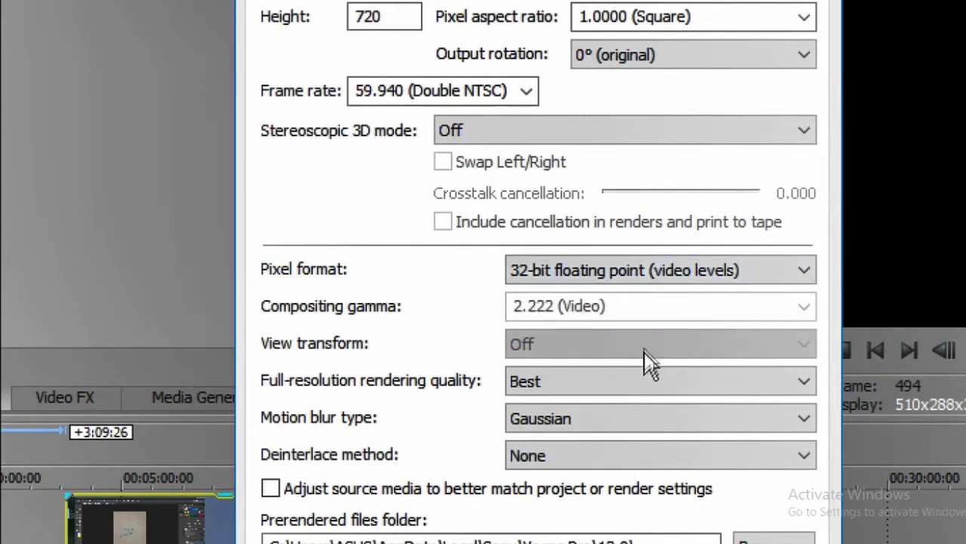
pyautogui.click(803, 385)
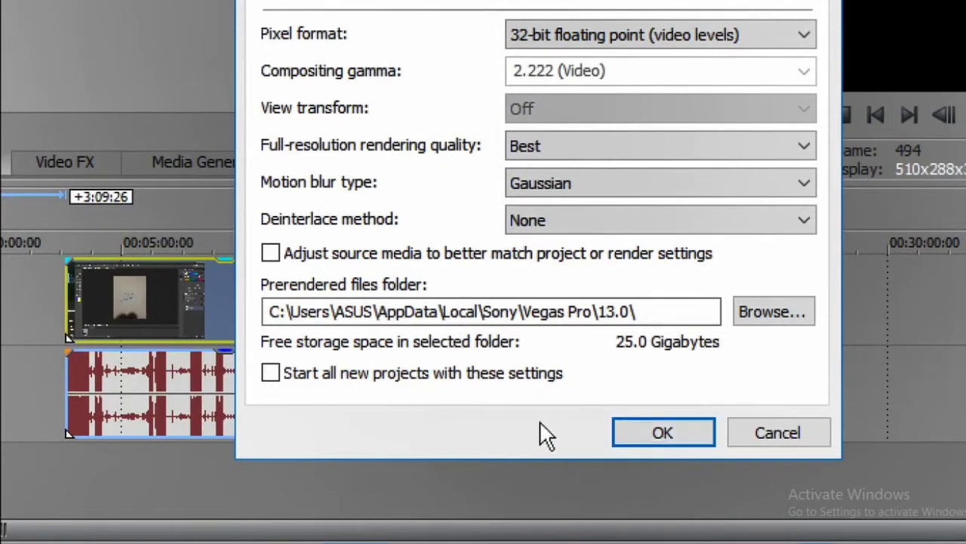
# Make these settings the default for all new projects and create the project
pyautogui.click(271, 373)
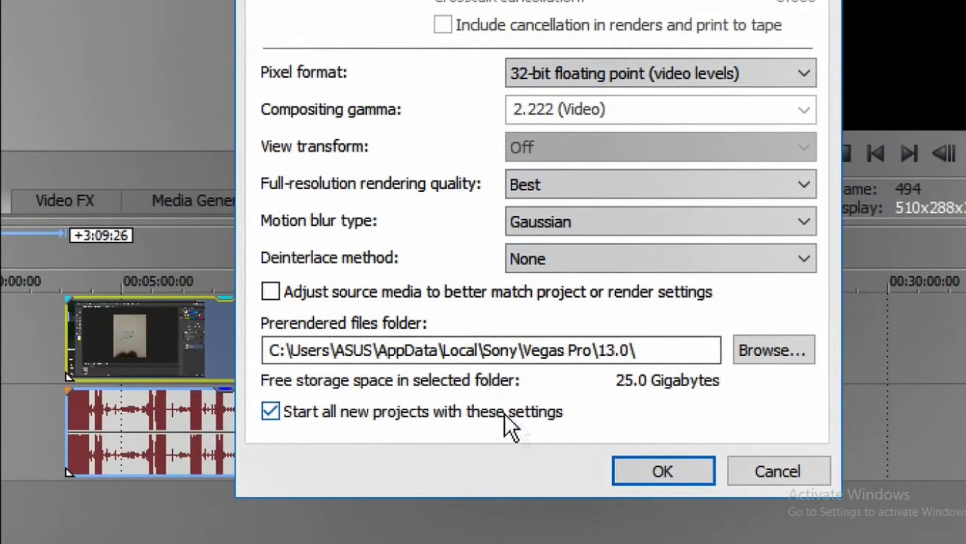
pyautogui.click(639, 474)
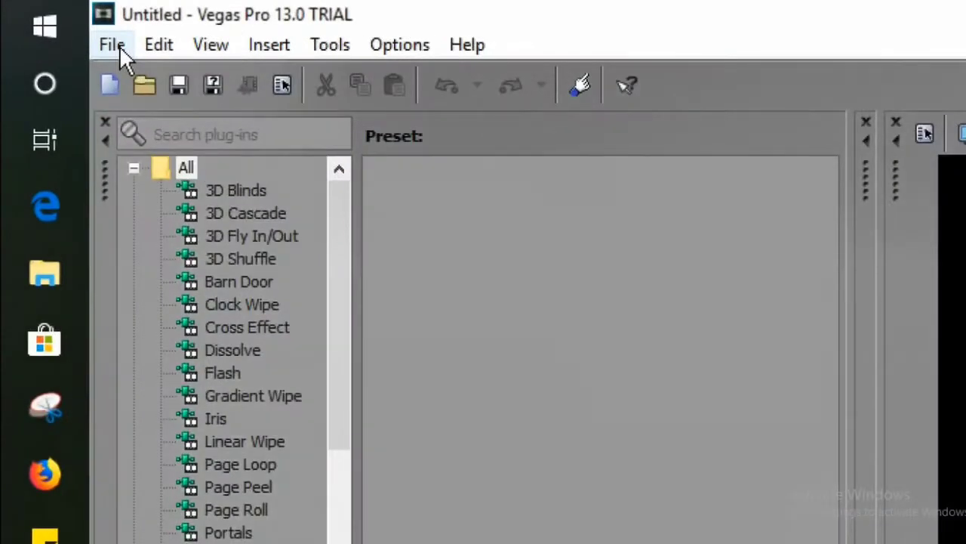
# Open the video How to prepare CV from the Desktop folder and place the timeline cursor at about 25 minutes
pyautogui.click(57, 21)
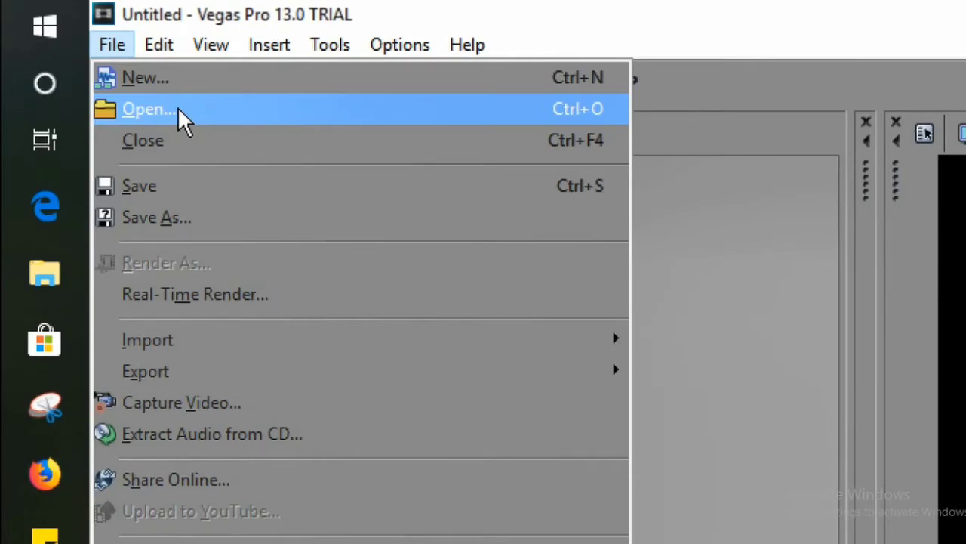
pyautogui.click(178, 112)
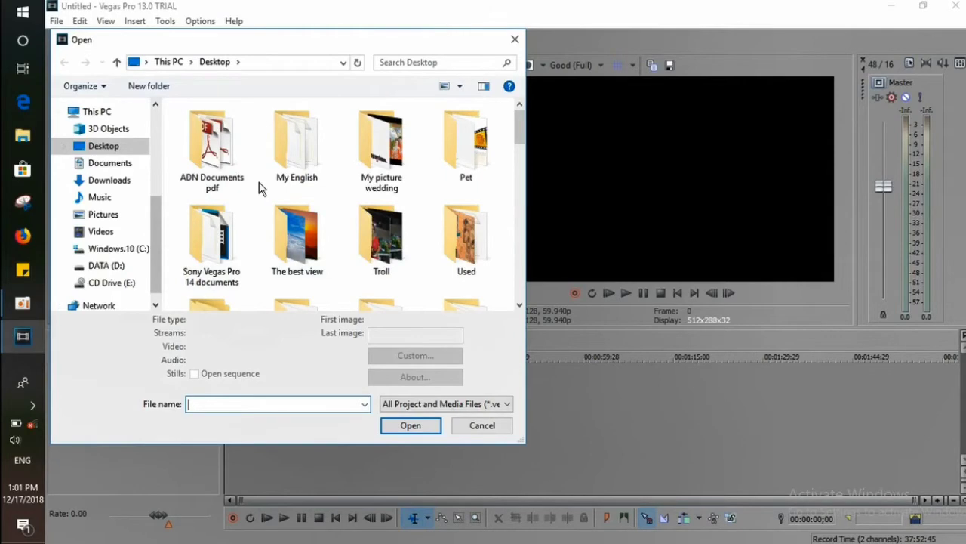
pyautogui.scroll(-1, 123, 129)
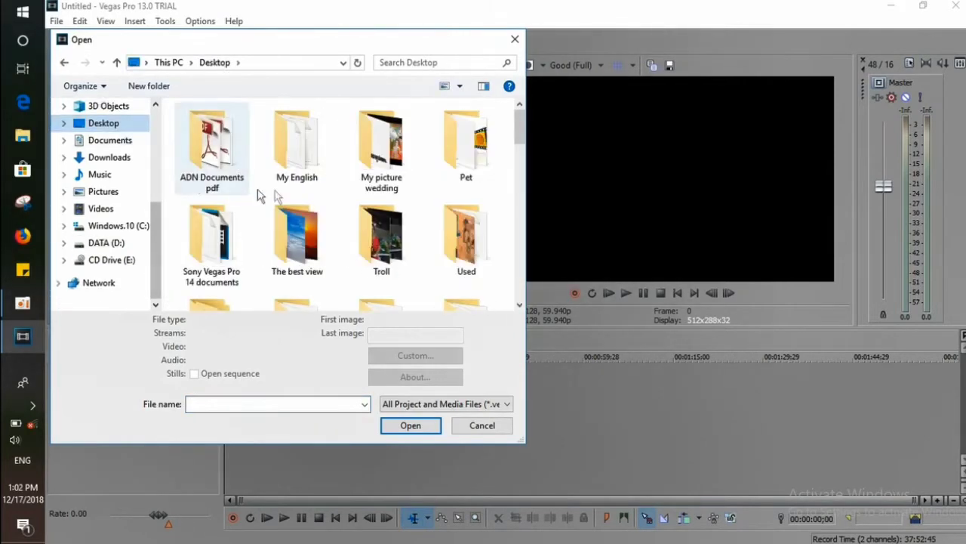
pyautogui.moveTo(516, 140); pyautogui.dragTo(514, 195)
pyautogui.scroll(-3, 377, 144)
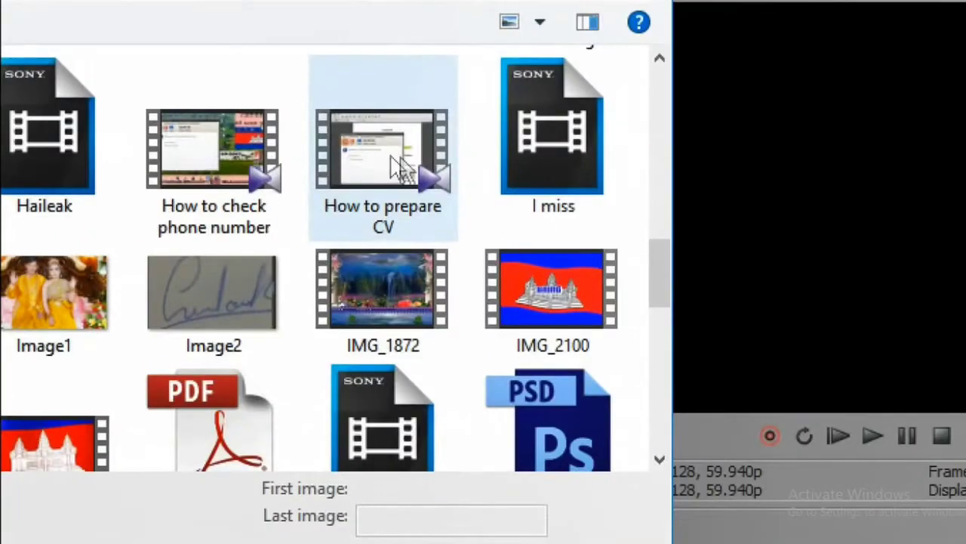
pyautogui.click(369, 176)
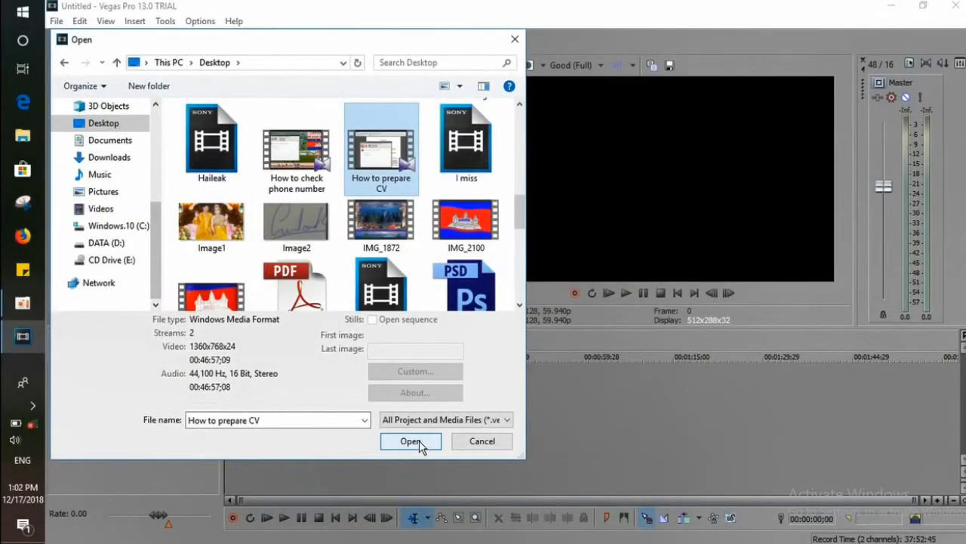
pyautogui.click(419, 441)
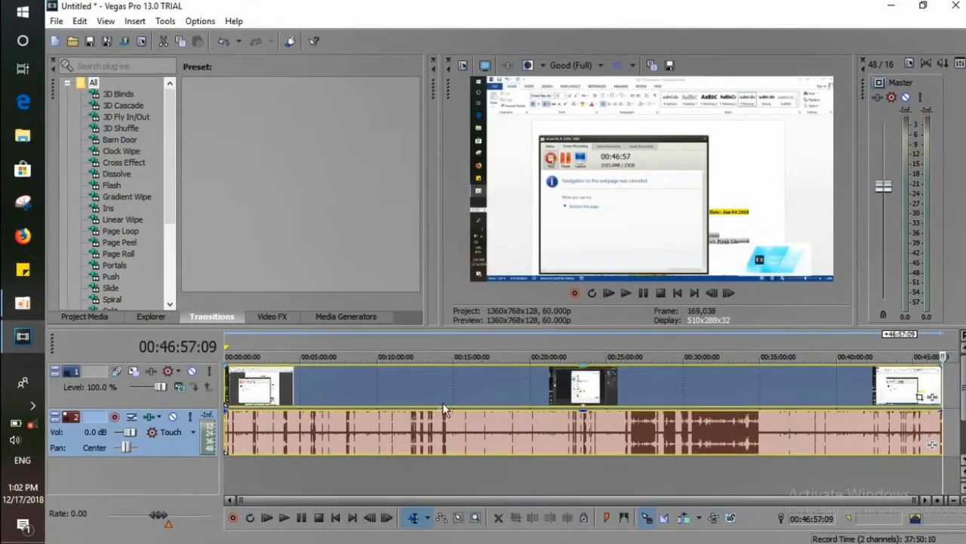
pyautogui.click(609, 425)
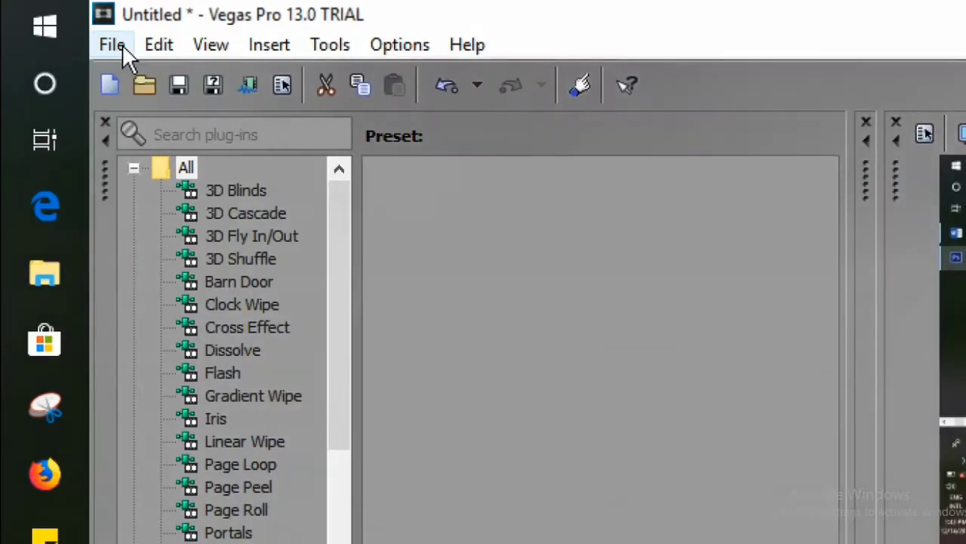
pyautogui.click(62, 21)
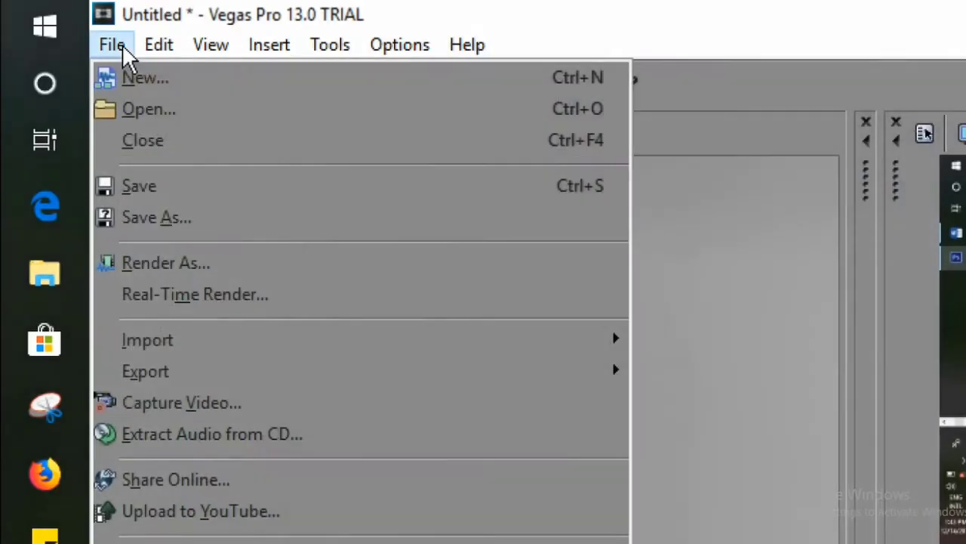
pyautogui.click(236, 220)
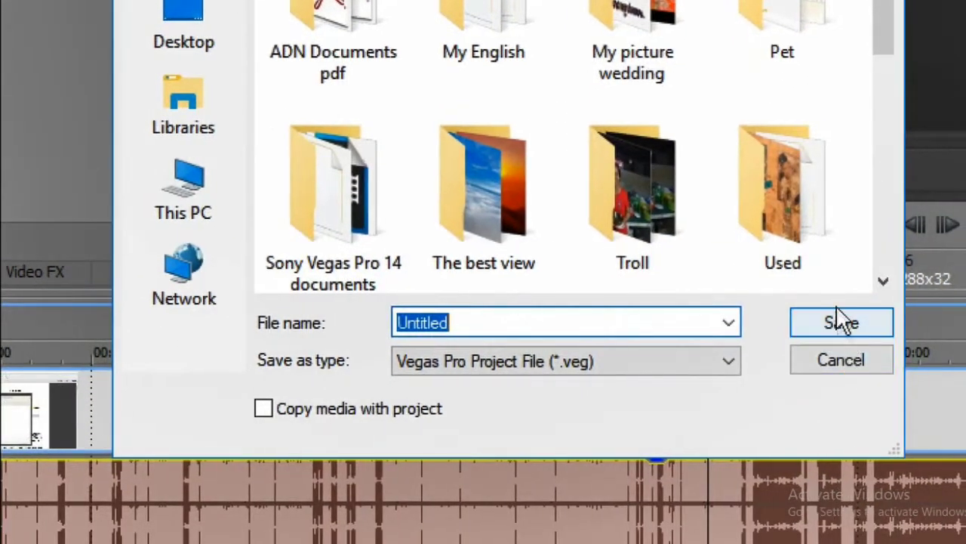
pyautogui.click(838, 360)
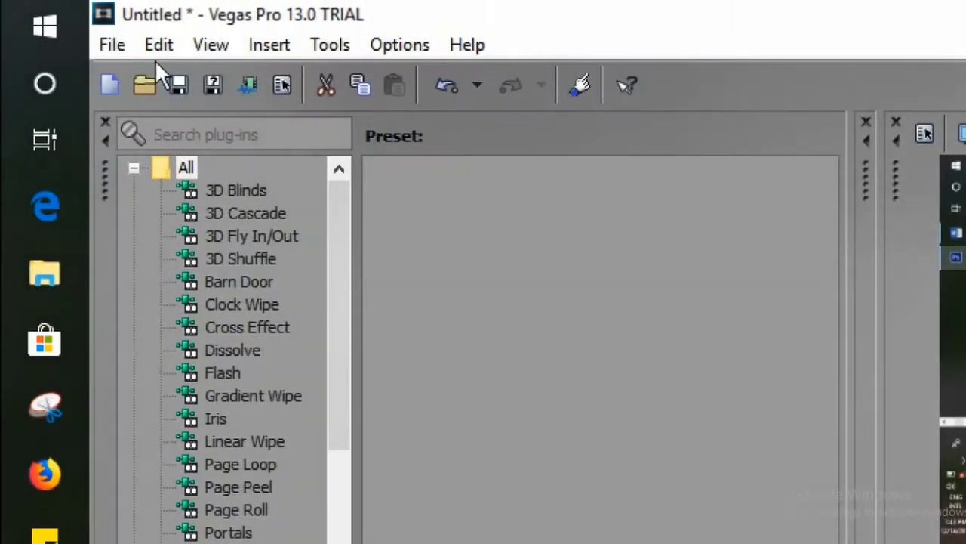
# Open the Render As settings and examine the list of available output formats
pyautogui.click(112, 42)
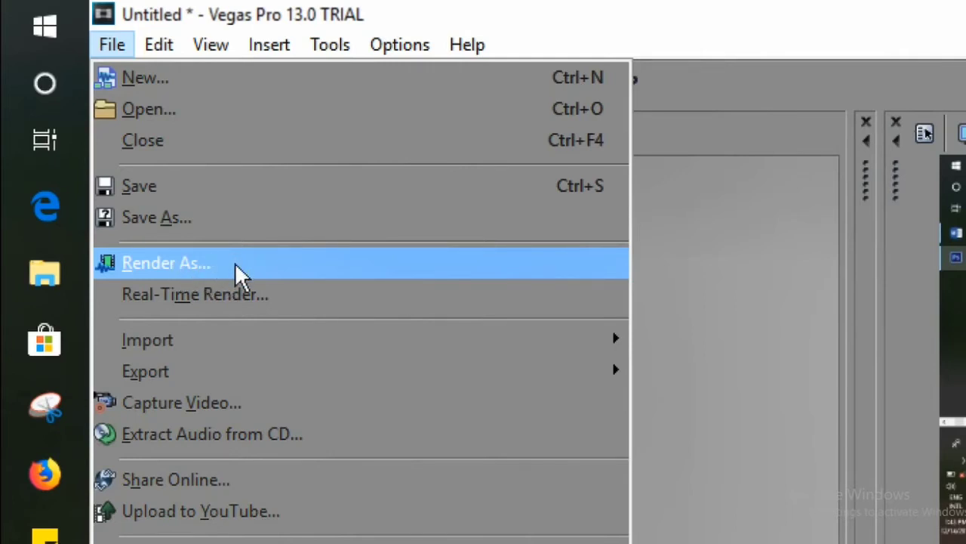
pyautogui.click(240, 272)
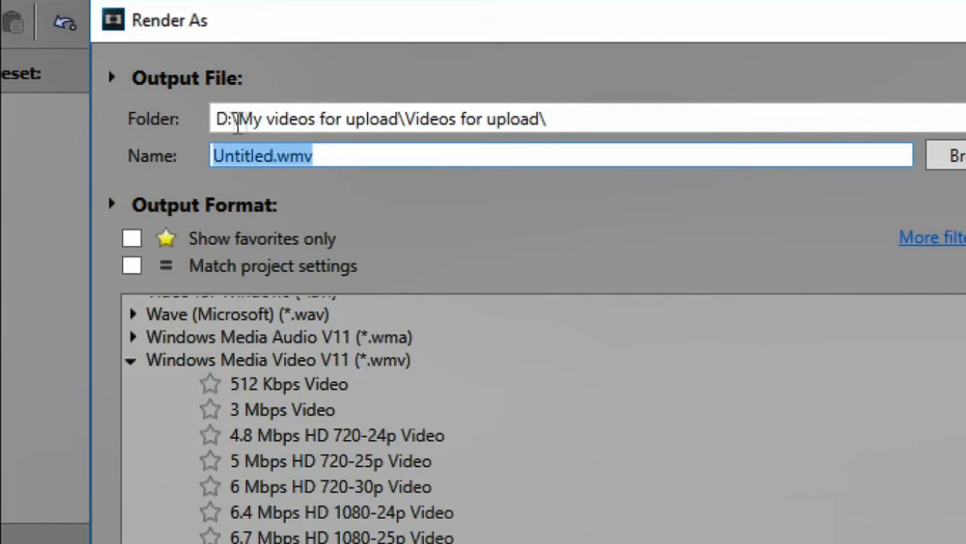
pyautogui.click(783, 154)
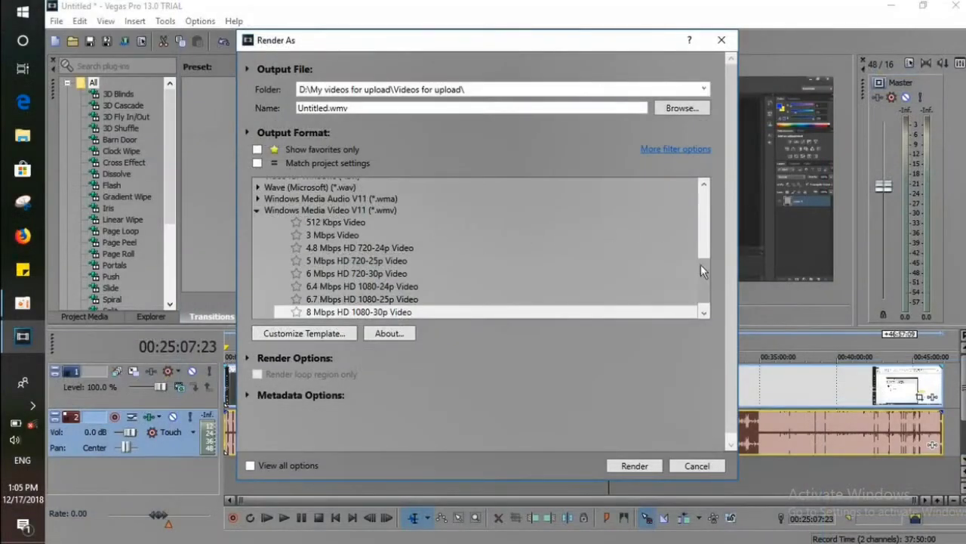
pyautogui.moveTo(701, 270); pyautogui.dragTo(701, 186)
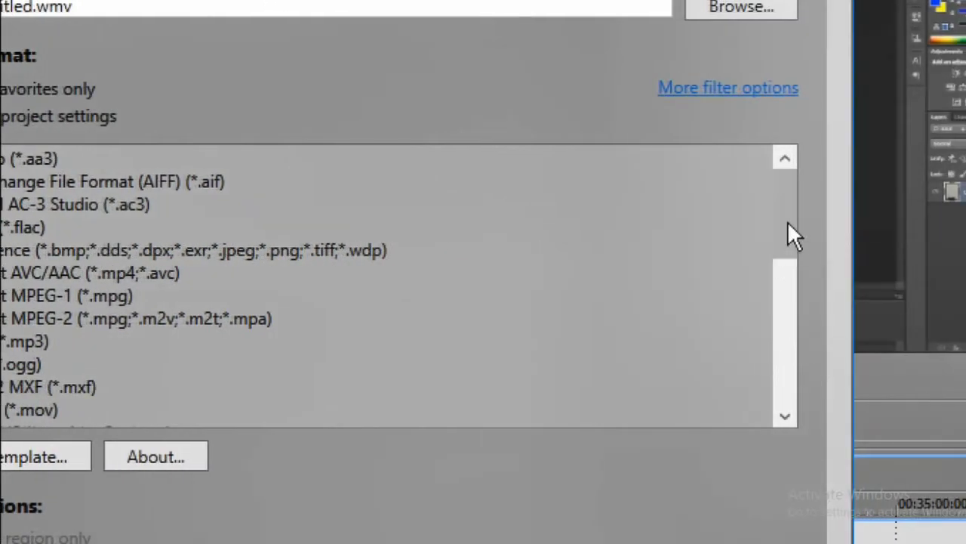
pyautogui.moveTo(791, 226); pyautogui.dragTo(772, 399)
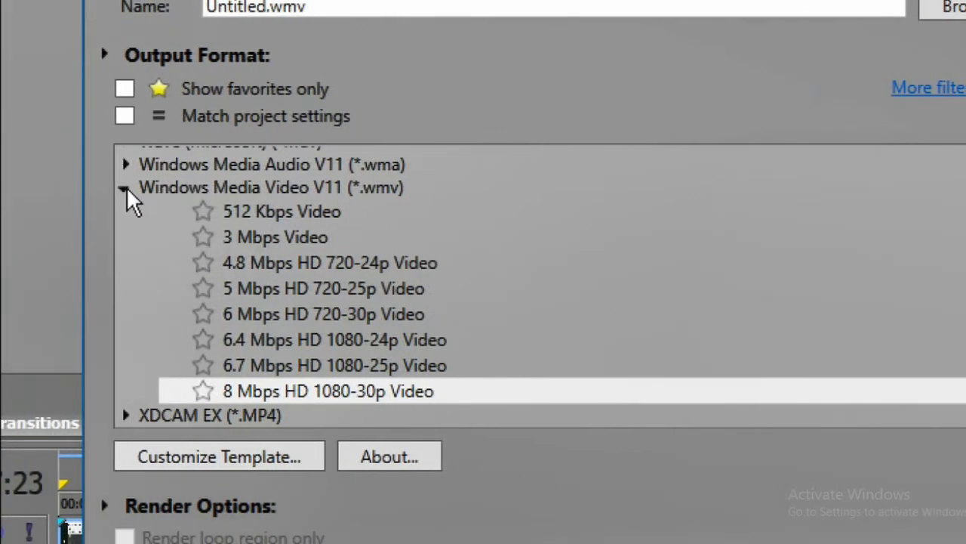
# Choose the 8 Mbps HD 1080-30p Video template under Windows Media Video V11 and close the render settings without rendering
pyautogui.click(125, 189)
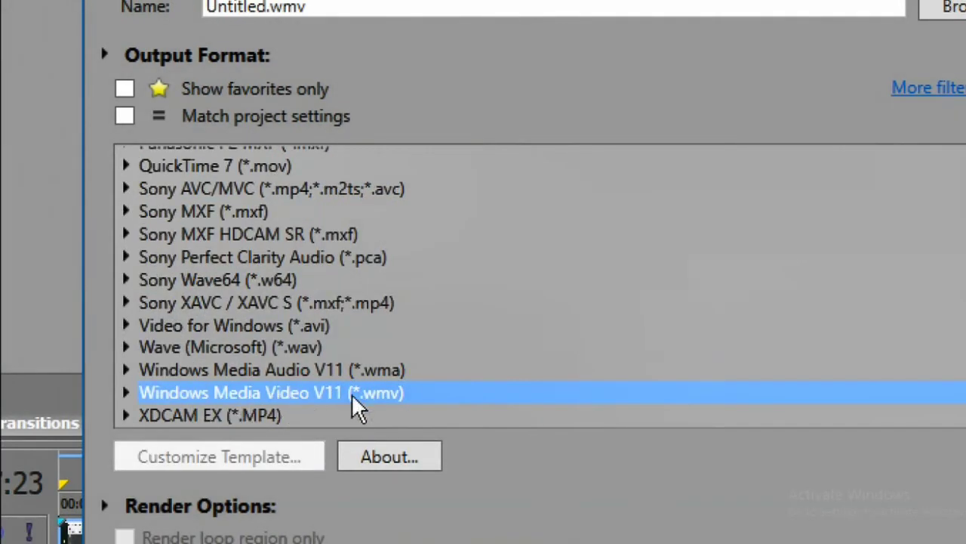
pyautogui.click(125, 392)
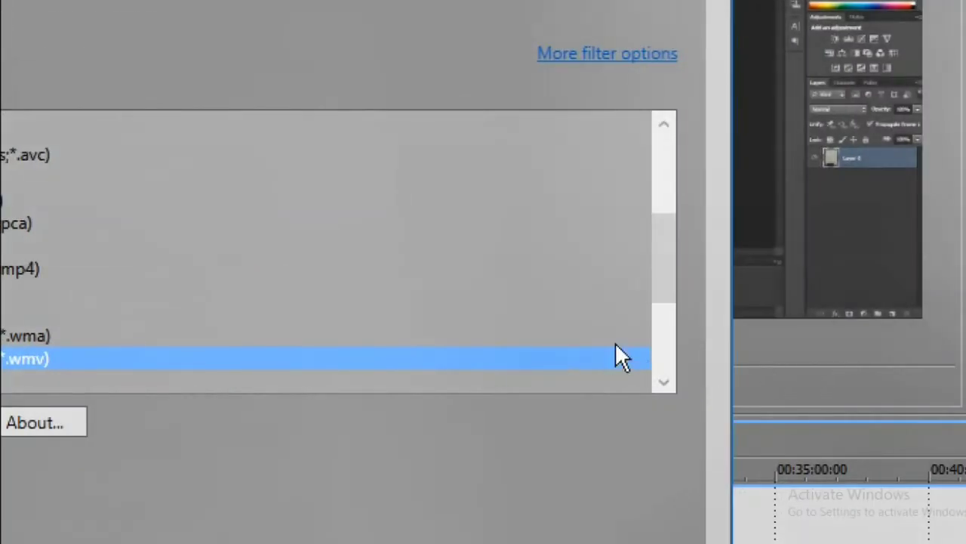
pyautogui.moveTo(658, 267); pyautogui.dragTo(664, 371)
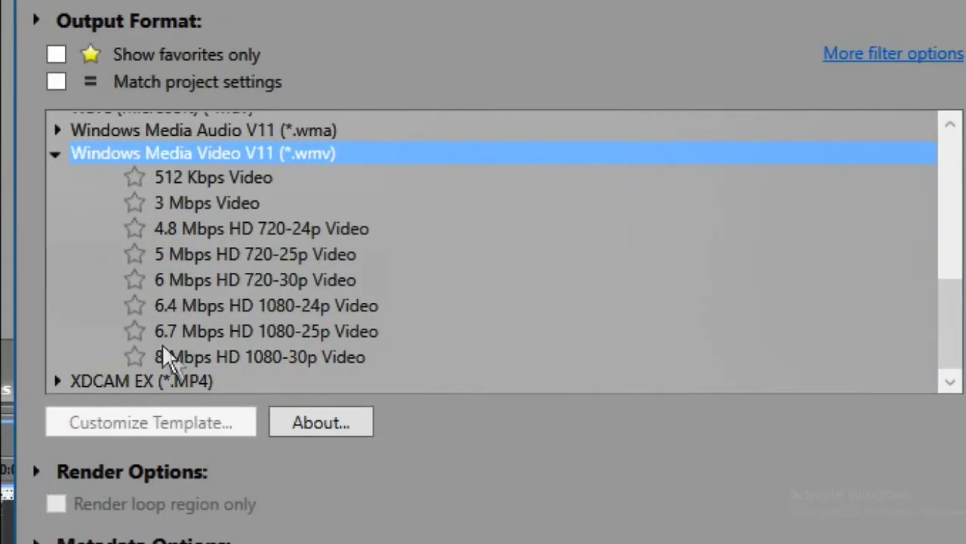
pyautogui.click(233, 360)
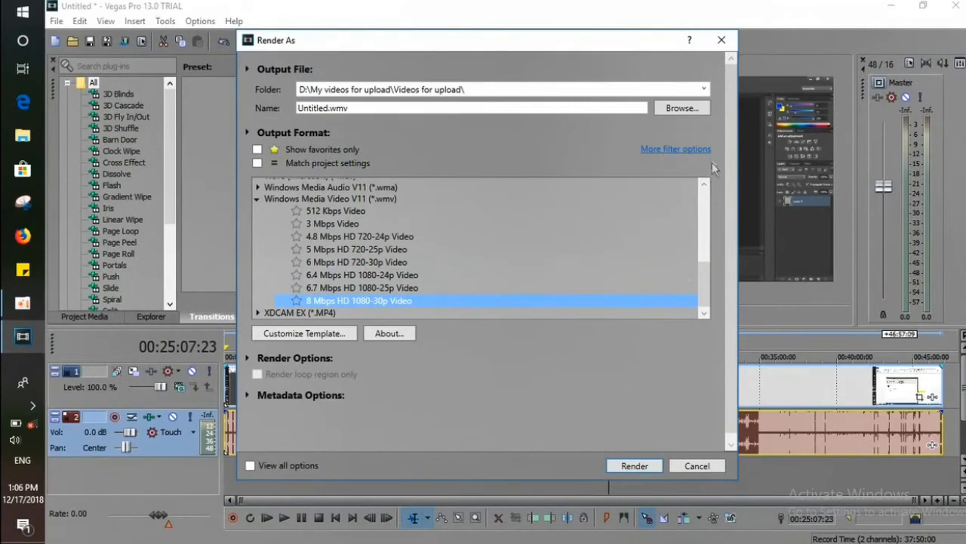
pyautogui.click(721, 41)
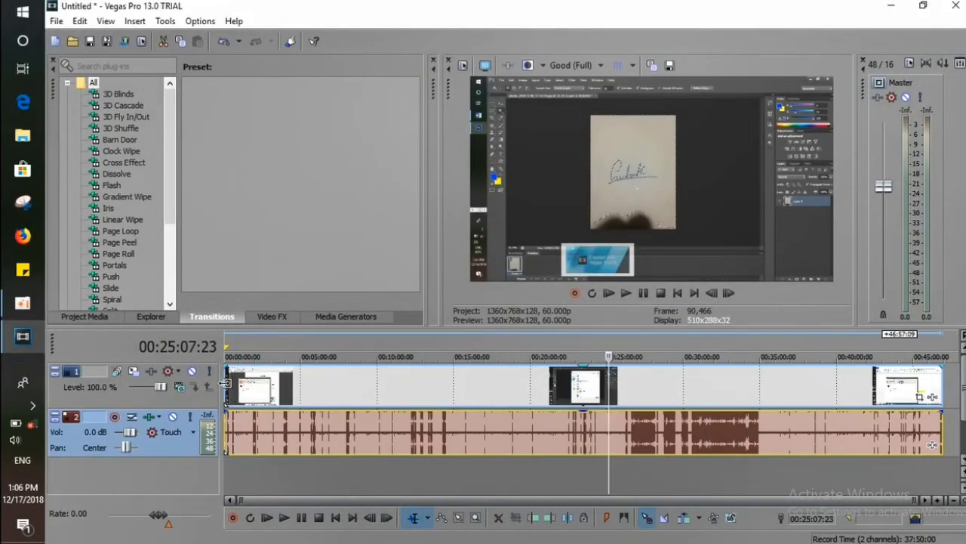
# Mark a time selection from the start of the video to beyond the 25-minute point on the timeline
pyautogui.click(226, 383)
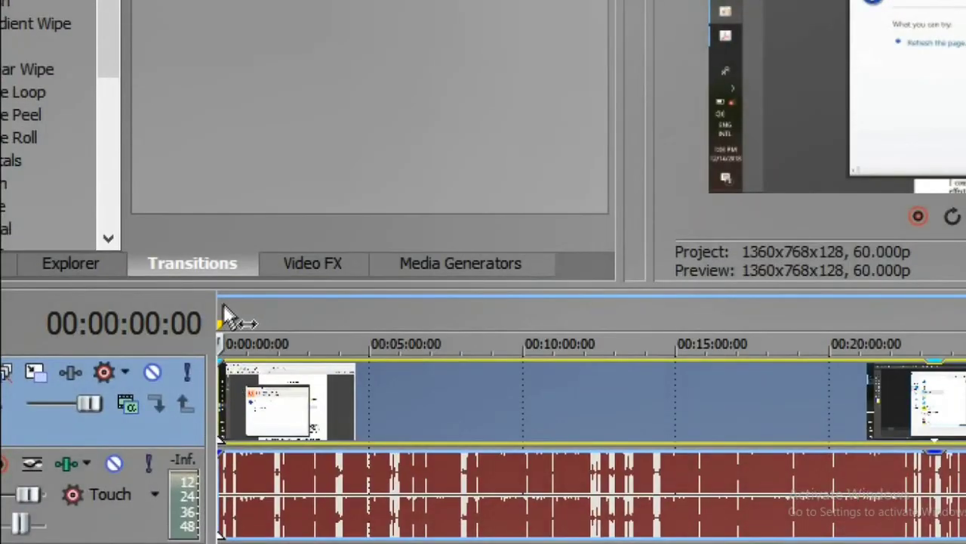
pyautogui.moveTo(223, 309); pyautogui.dragTo(965, 332)
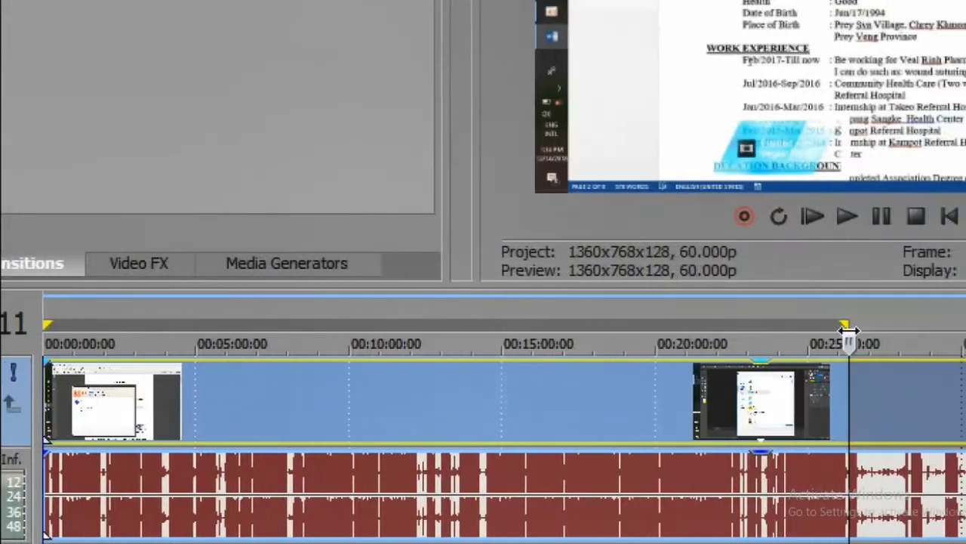
pyautogui.moveTo(848, 333); pyautogui.dragTo(912, 327)
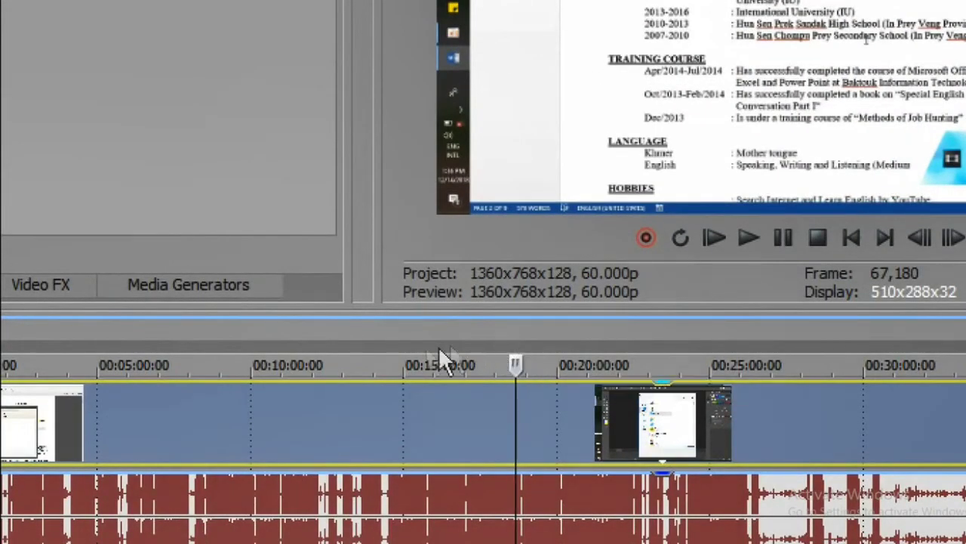
# Play the video briefly near 18 minutes, mark a time selection from about 00:07:12 to 00:18:28, and move the cursor past it
pyautogui.moveTo(527, 370); pyautogui.dragTo(521, 370)
pyautogui.press('space')
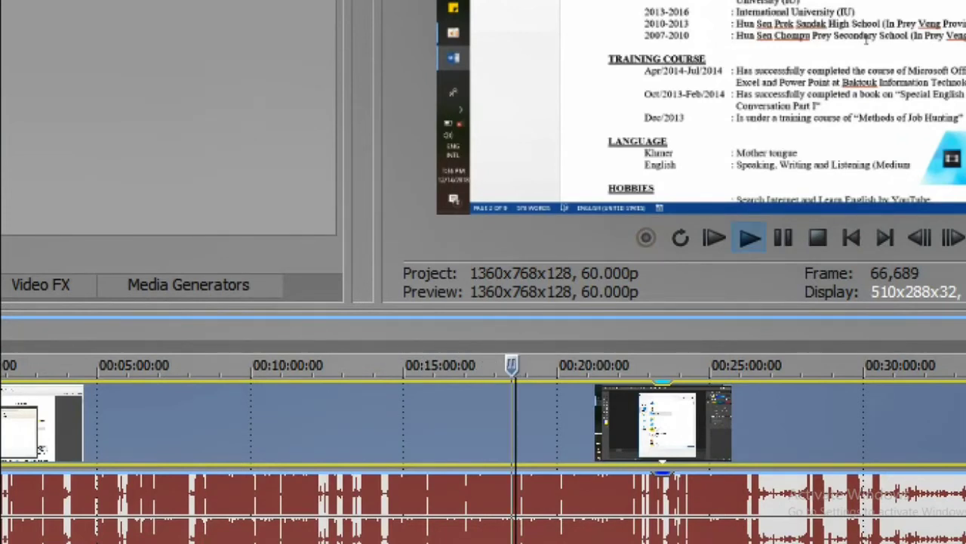
pyautogui.press('space')
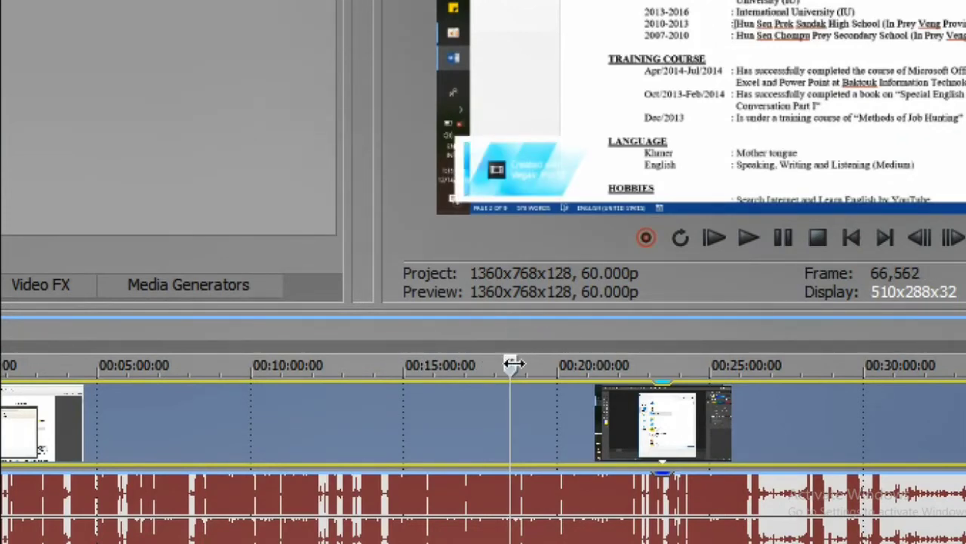
pyautogui.moveTo(511, 340); pyautogui.dragTo(58, 322)
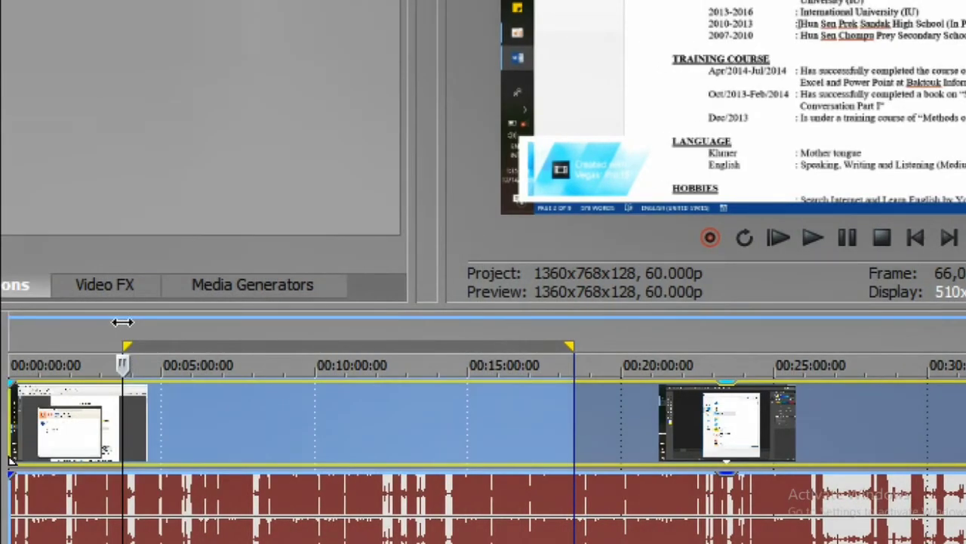
pyautogui.moveTo(122, 323); pyautogui.dragTo(231, 325)
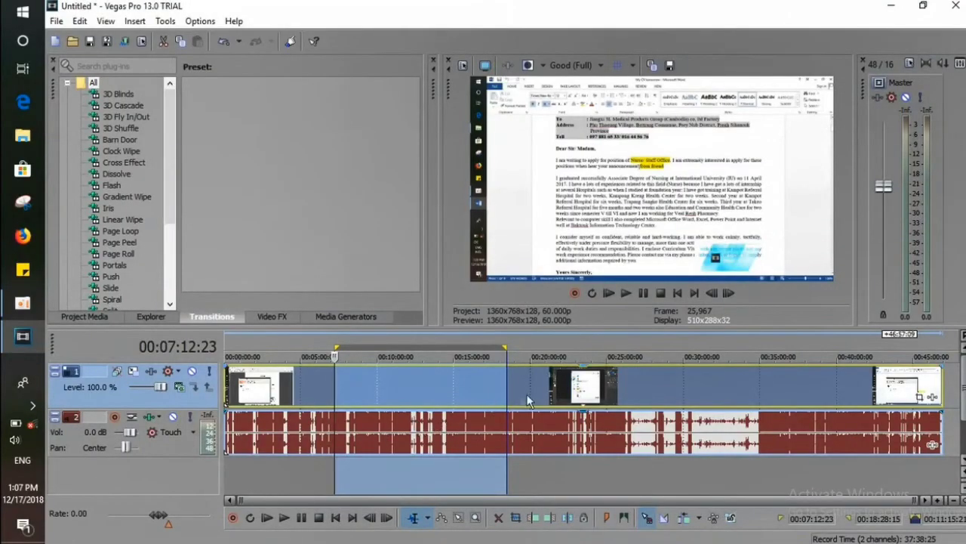
pyautogui.click(584, 472)
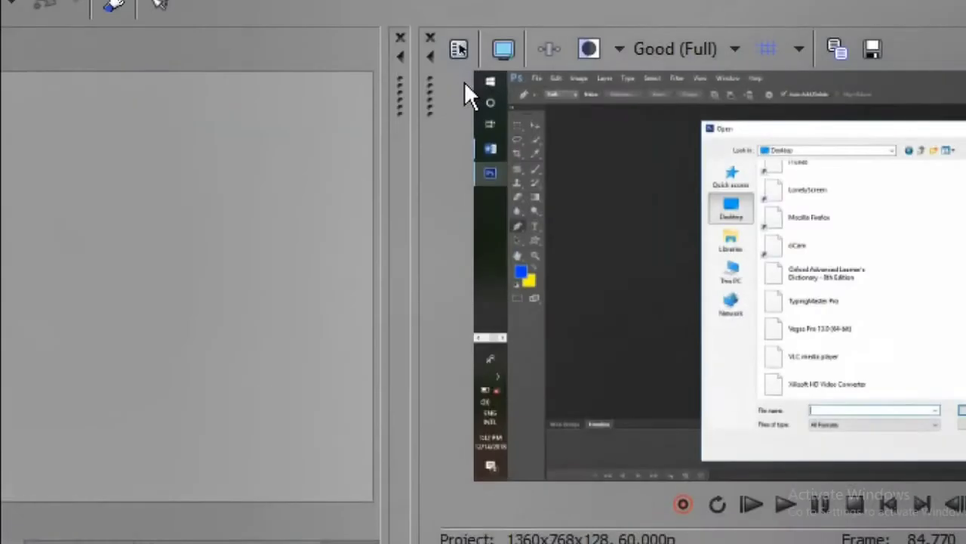
# Change the project's video template to HD 720-60p (1280x720, 59.940 fps) and apply it
pyautogui.click(458, 49)
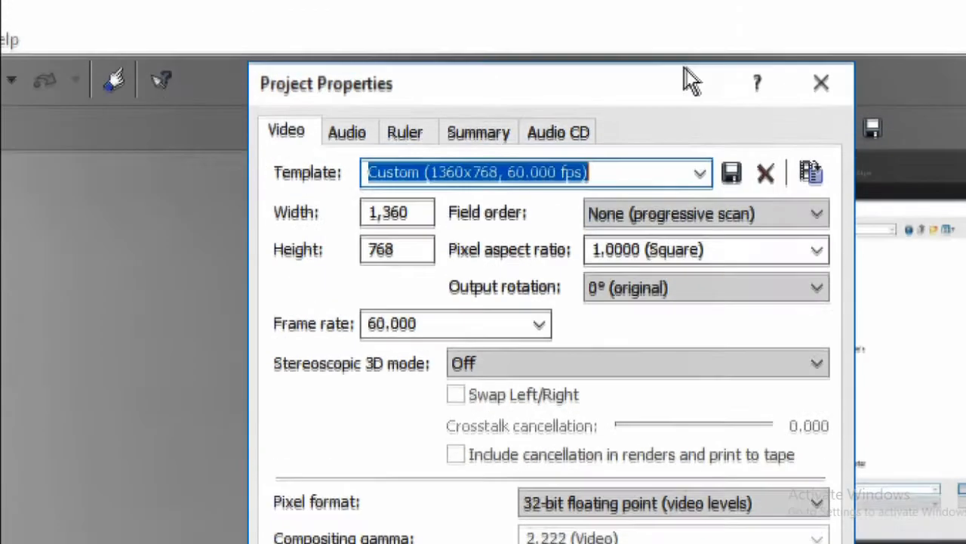
pyautogui.moveTo(691, 82); pyautogui.dragTo(461, 87)
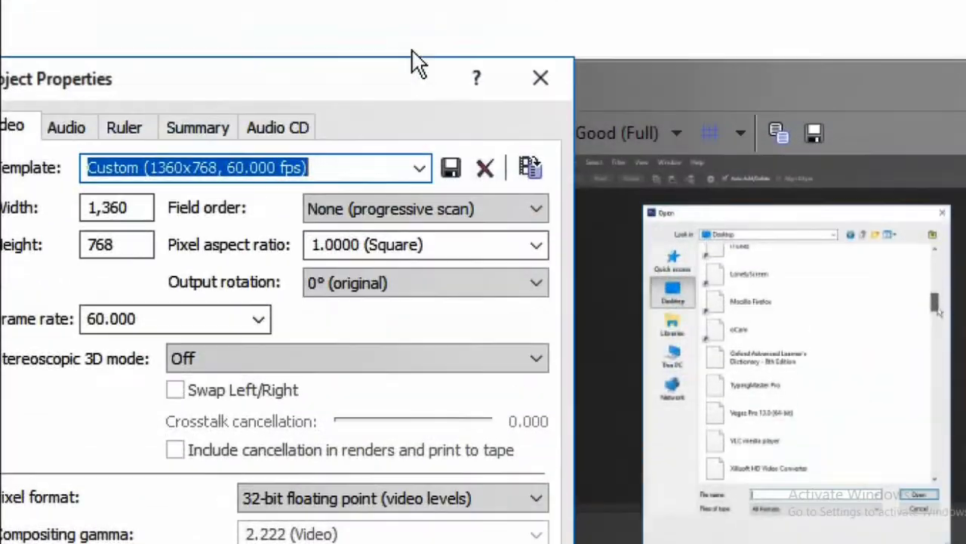
pyautogui.click(420, 167)
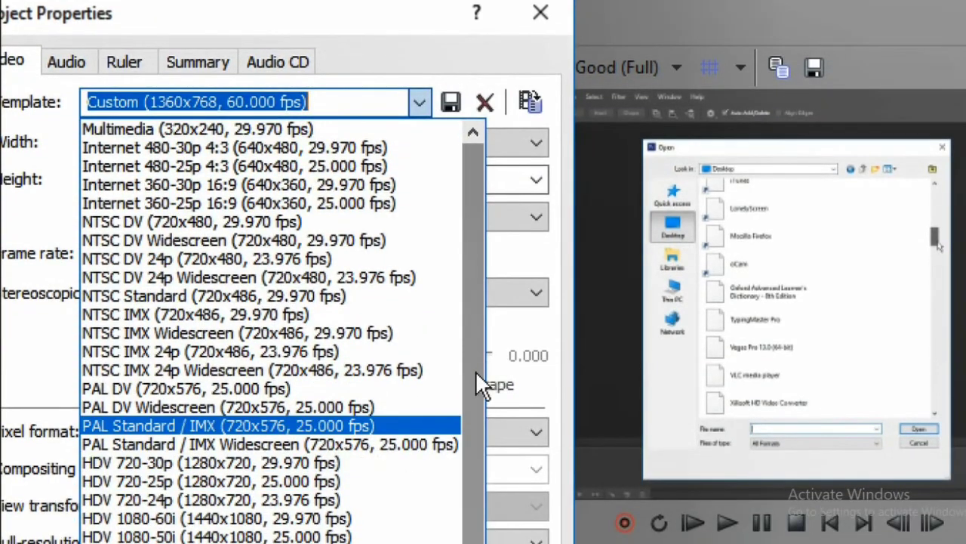
pyautogui.scroll(-1, 476, 502)
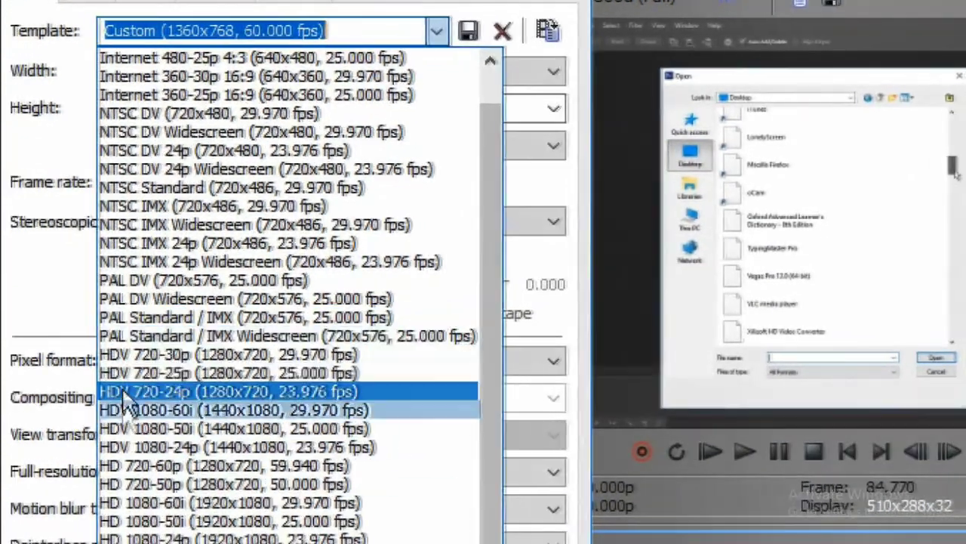
pyautogui.click(149, 464)
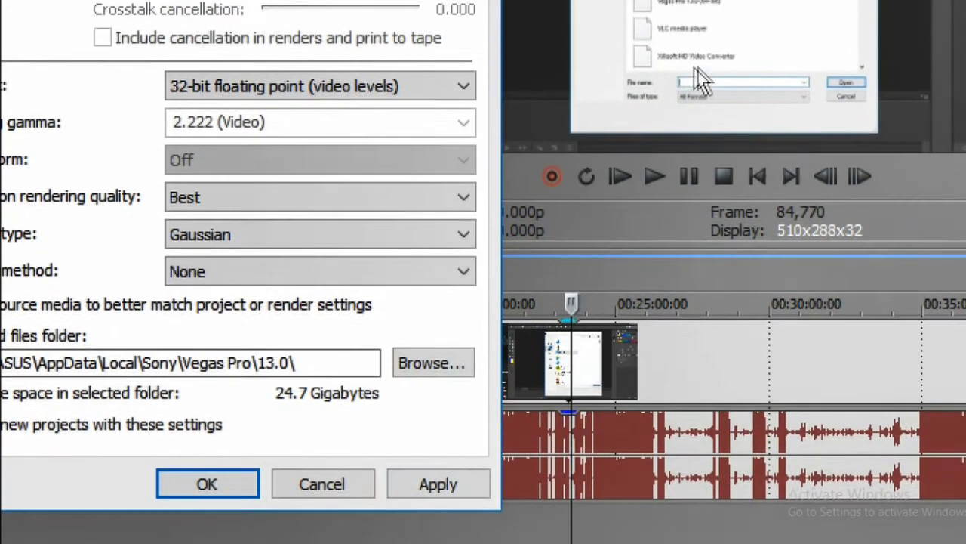
pyautogui.click(457, 475)
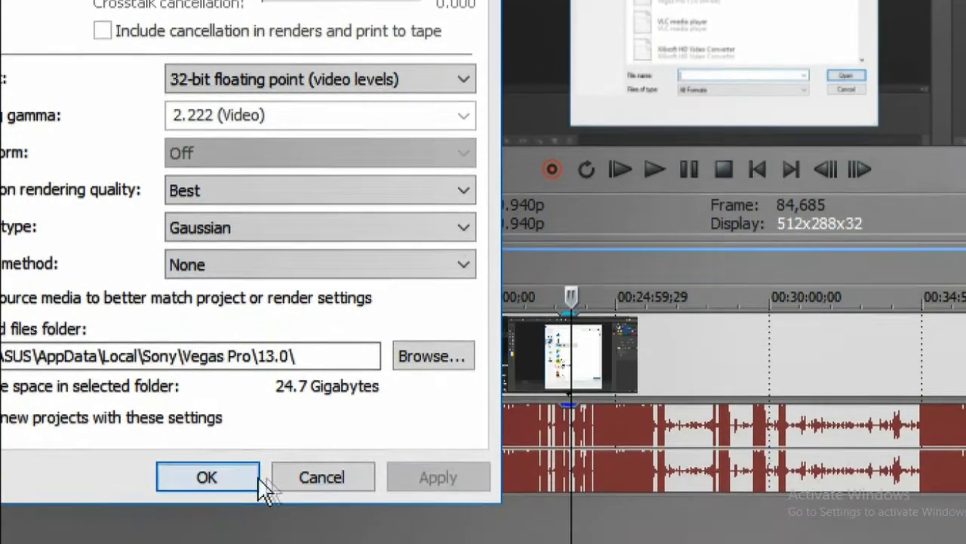
pyautogui.click(230, 473)
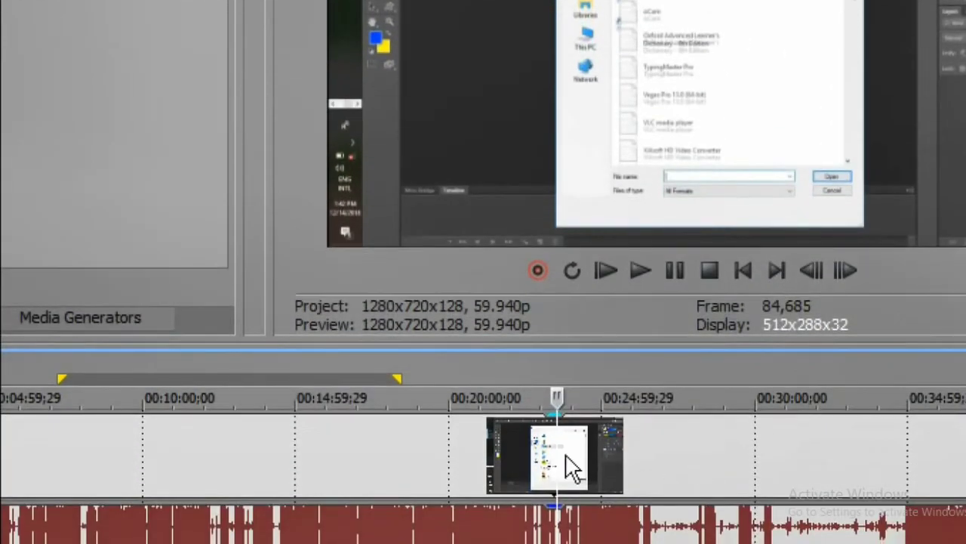
# Check the video preview at several points on the timeline between about 23 and 27 minutes
pyautogui.click(566, 455)
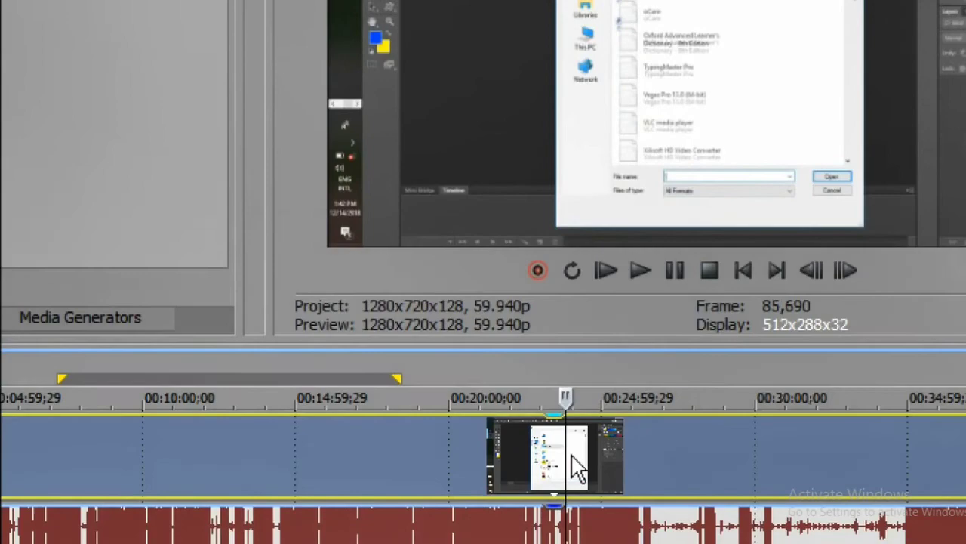
pyautogui.click(609, 463)
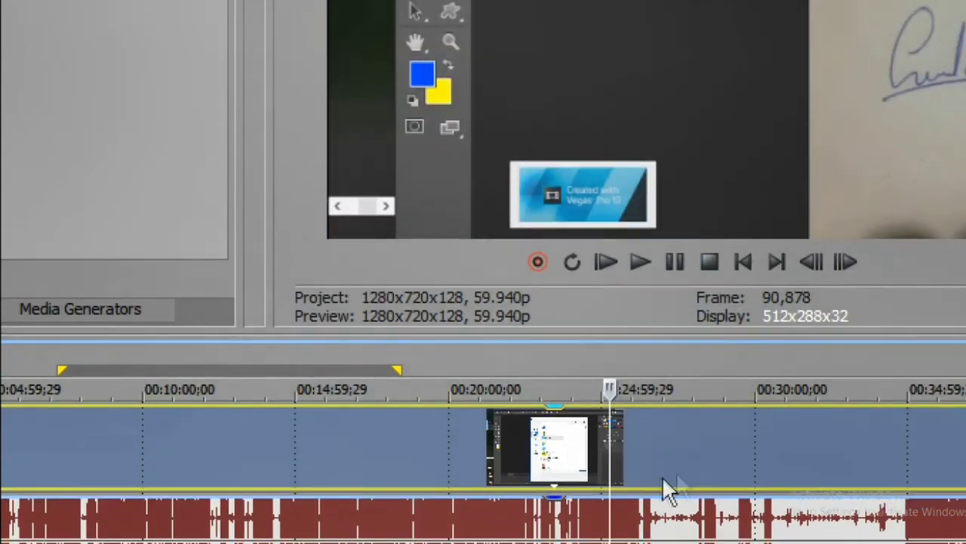
pyautogui.click(679, 480)
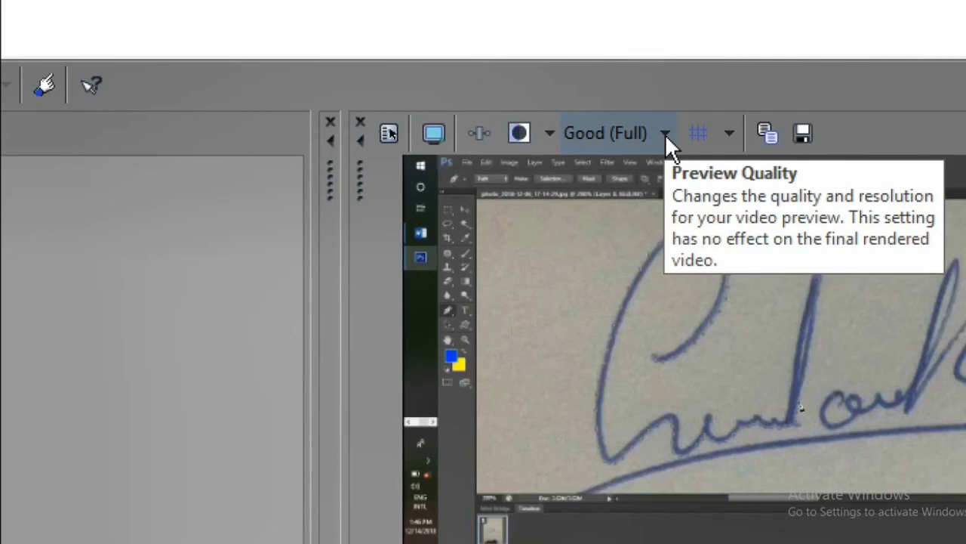
# Try the Draft (Full) preview quality and set it back to Good (Full)
pyautogui.click(666, 136)
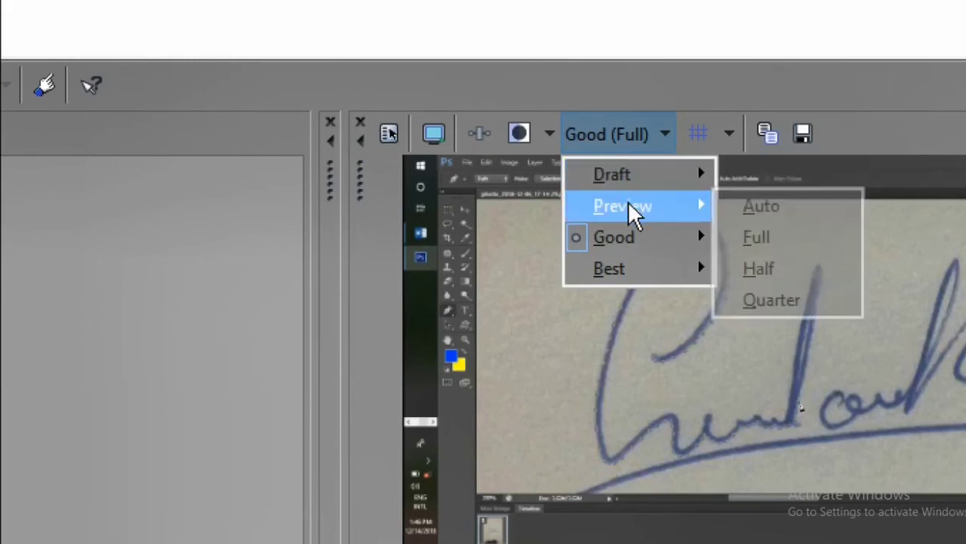
pyautogui.moveTo(635, 237)
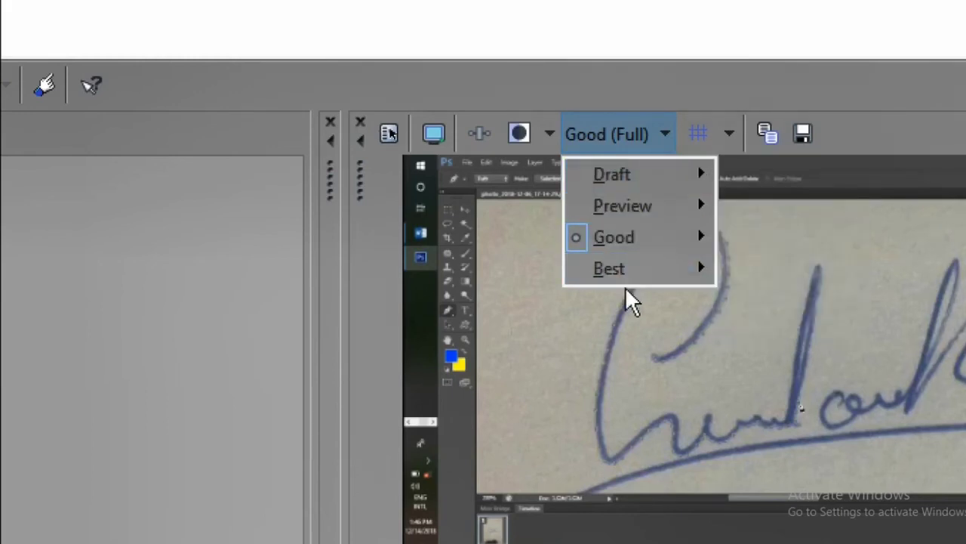
pyautogui.moveTo(626, 184)
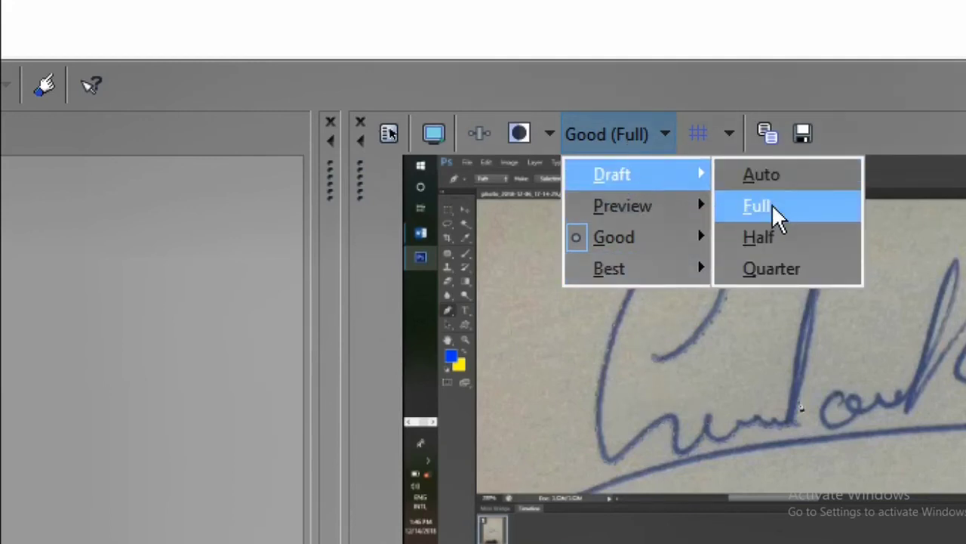
pyautogui.click(771, 205)
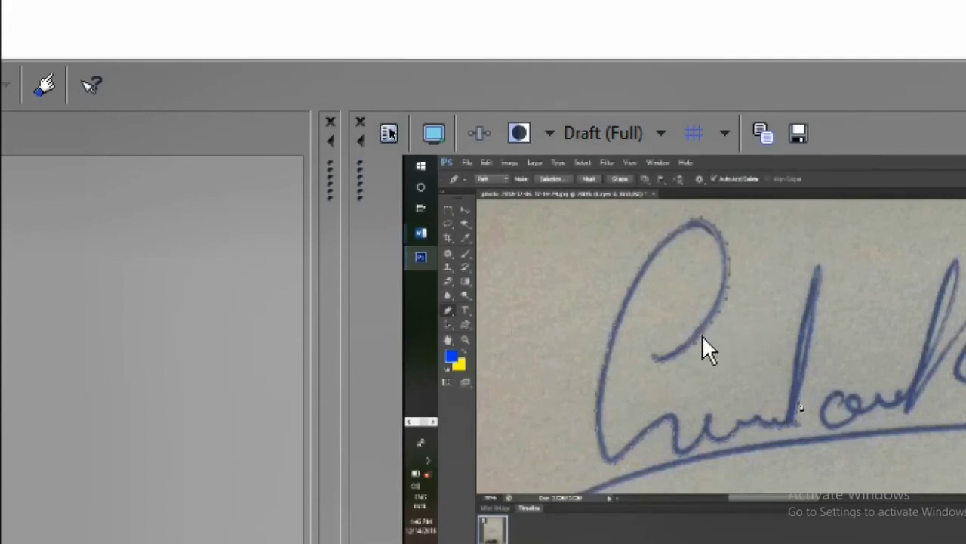
pyautogui.click(661, 134)
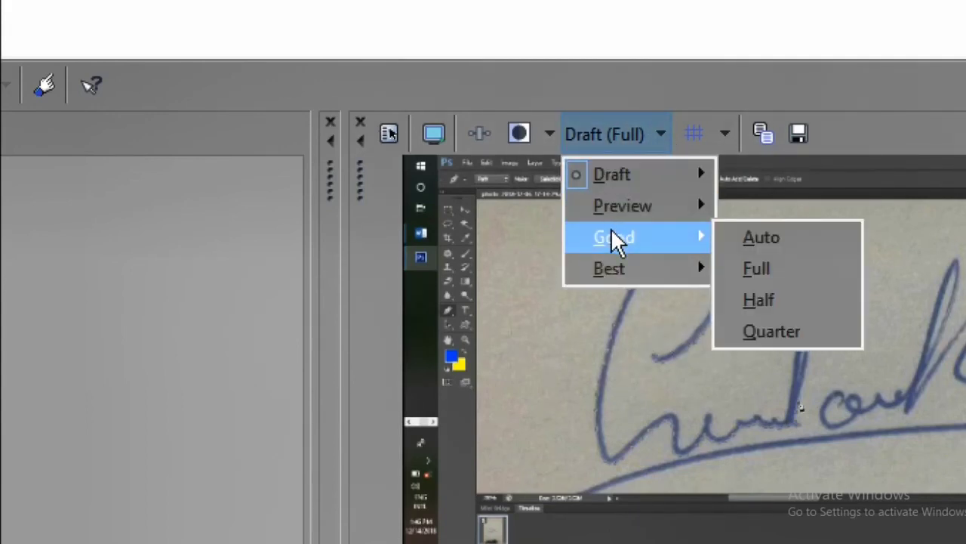
pyautogui.click(771, 272)
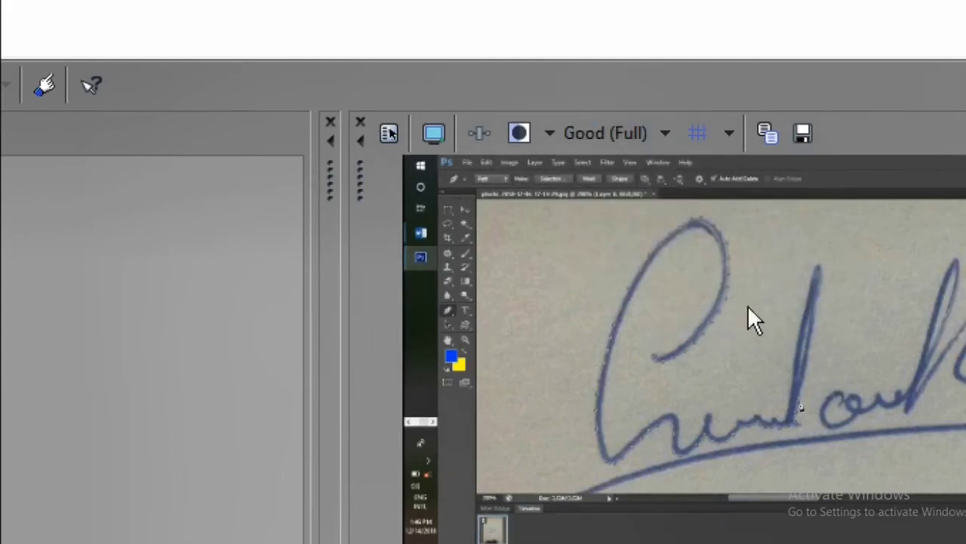